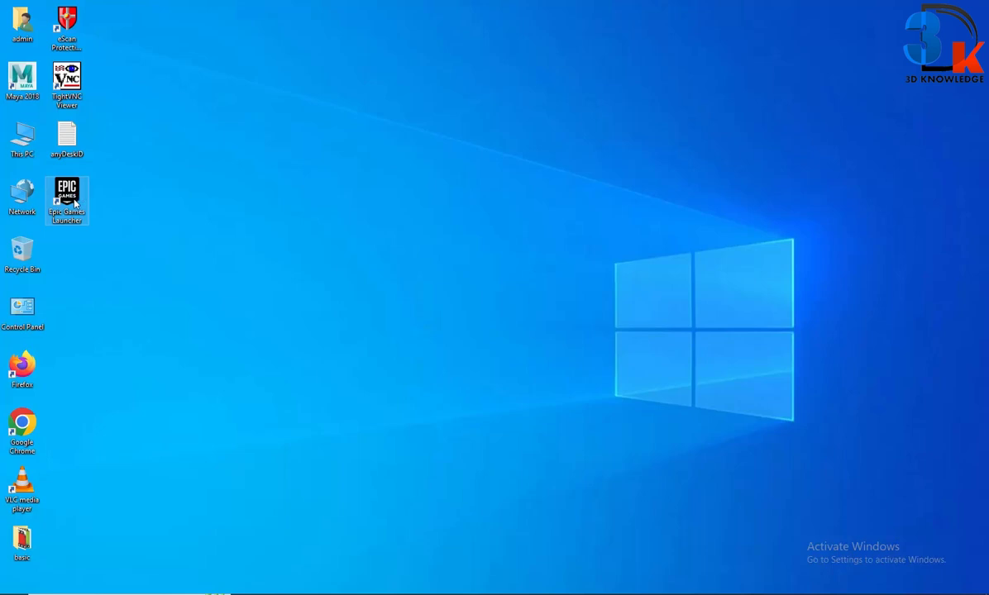
Start the Epic Games Launcher from its desktop shortcut and wait for the Unreal Engine Library.
double_click(66, 197)
right_click(221, 150)
left_click(242, 188)
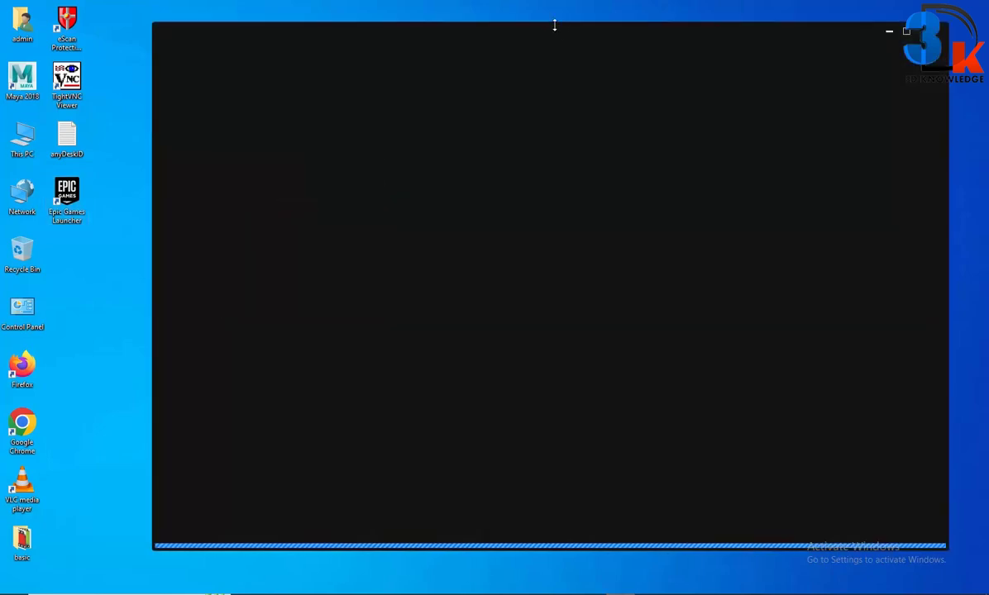
left_click_drag(555, 27, 578, 42)
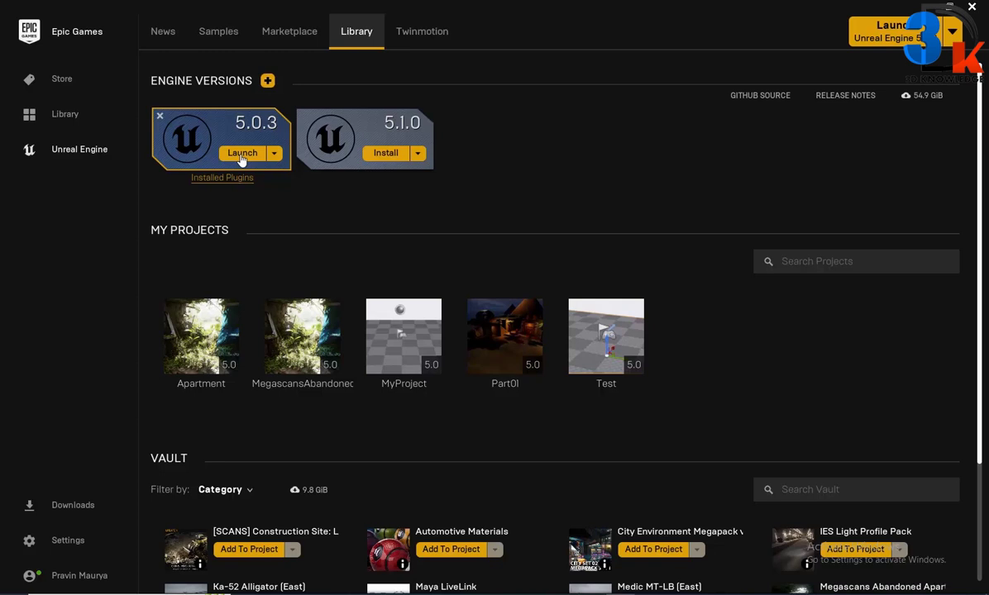
Launch Unreal Engine 5.0.3 to reach the Project Browser with recent projects.
left_click(242, 153)
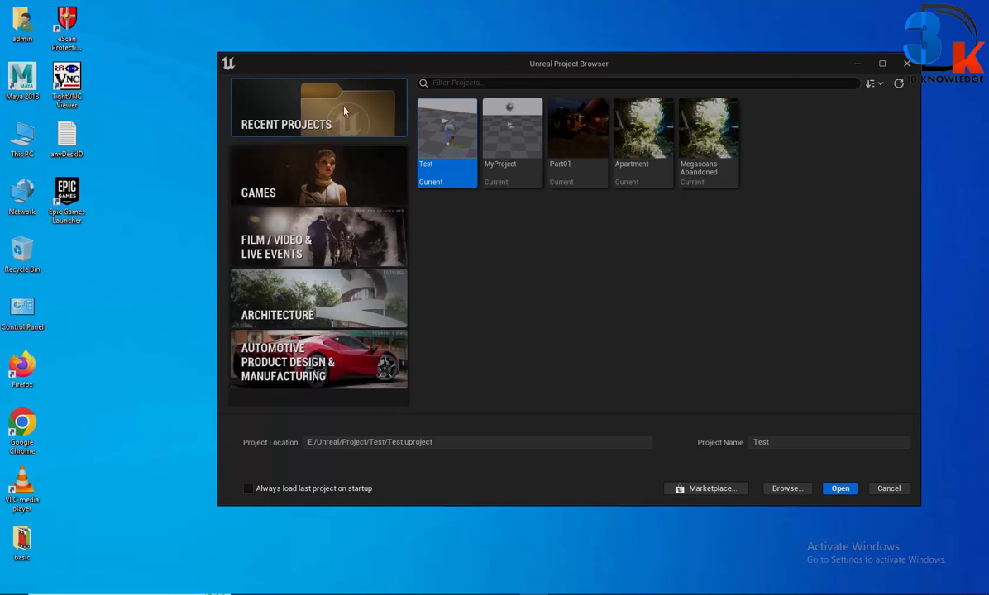
Show the Games category templates, with Blank, Blueprint and Starter Content preselected.
left_click(328, 182)
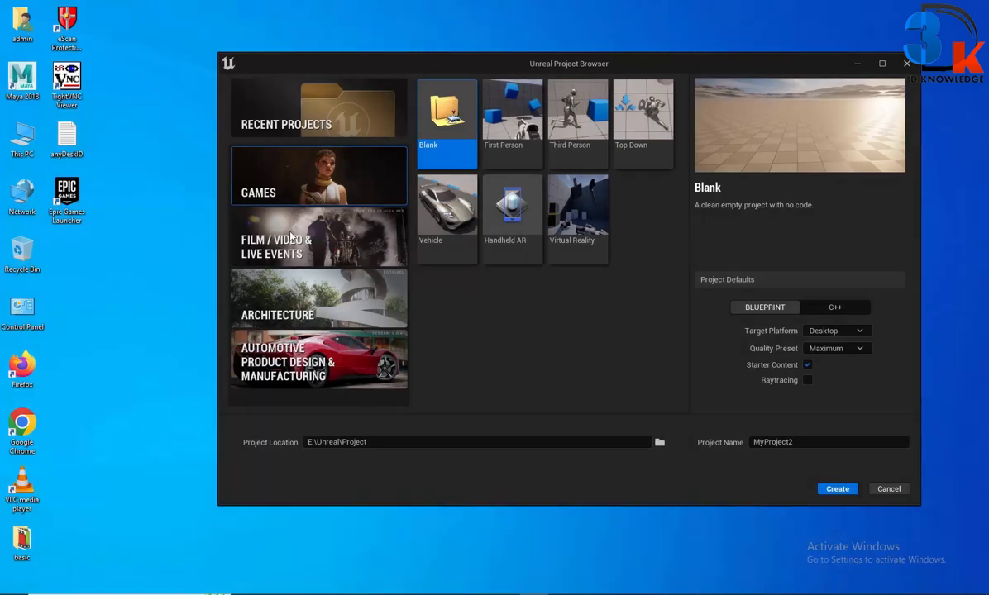
Choose the Film / Video & Live Events Blank template and name the project 'Intro'.
left_click(291, 238)
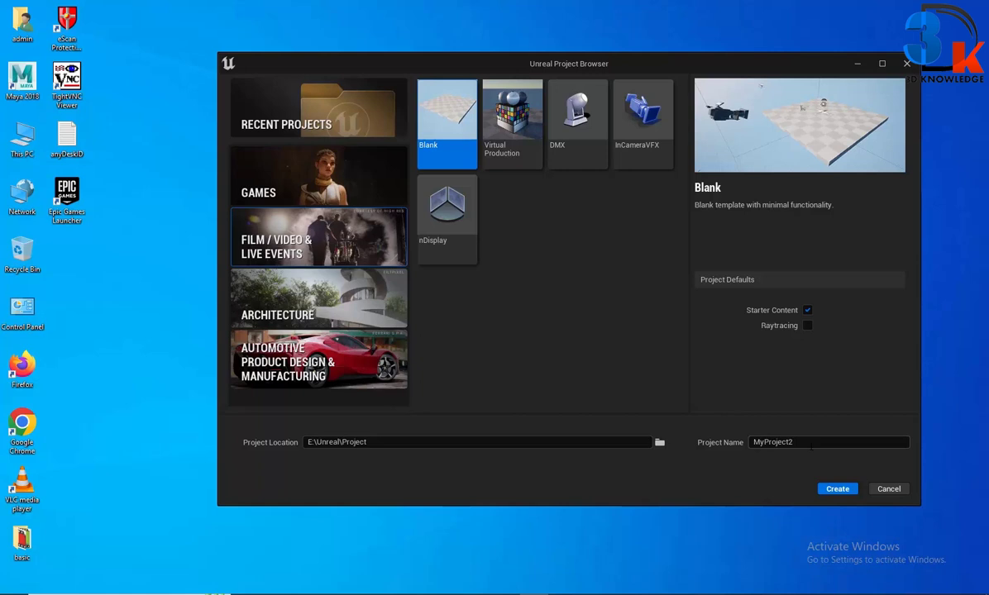
left_click(811, 446)
type("Int")
type("ro")
Create the Intro project and orbit the editor viewport around the default floor.
left_click(848, 494)
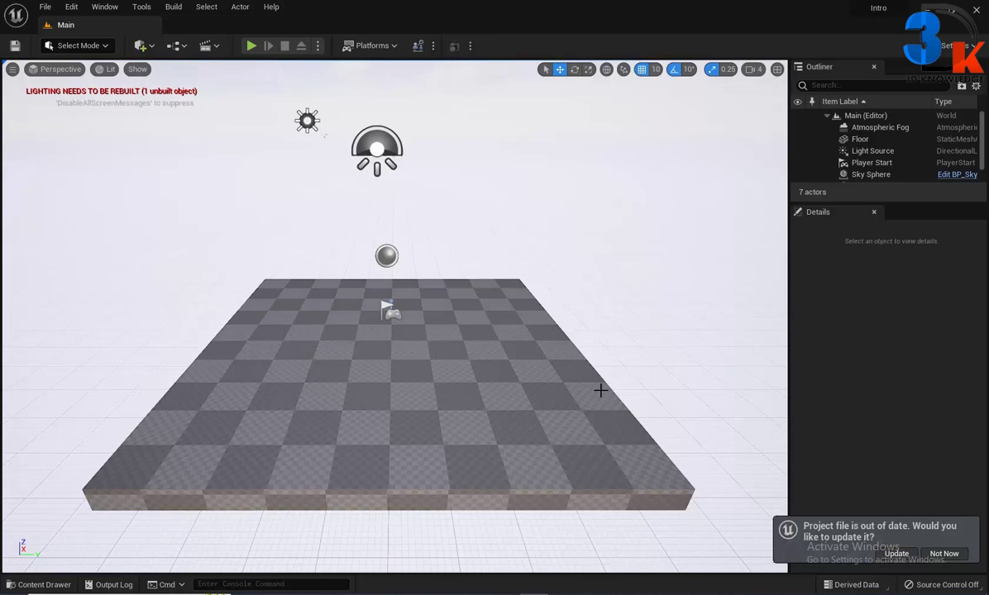
left_click_drag(533, 387, 533, 387, "alt")
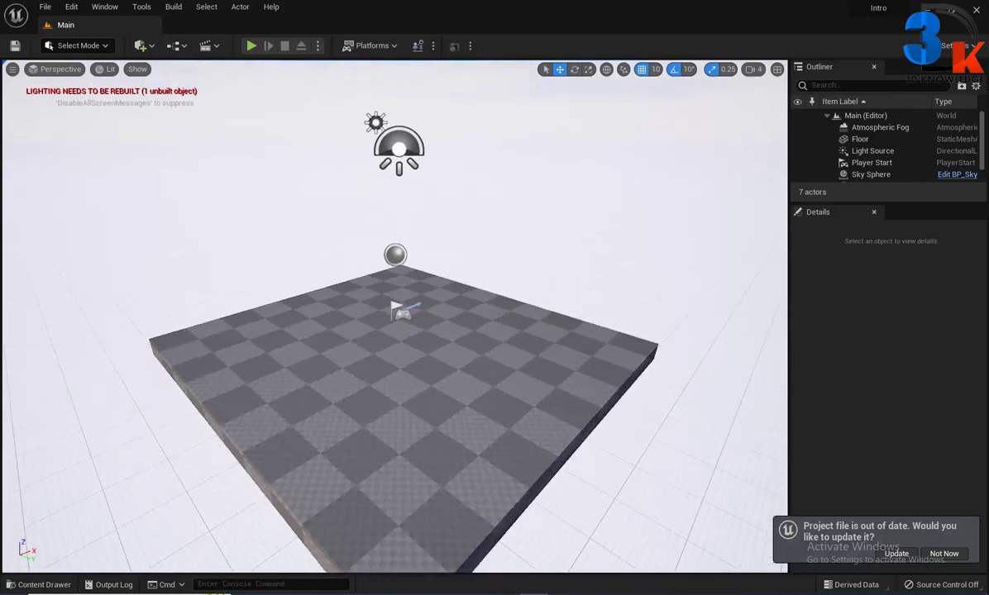